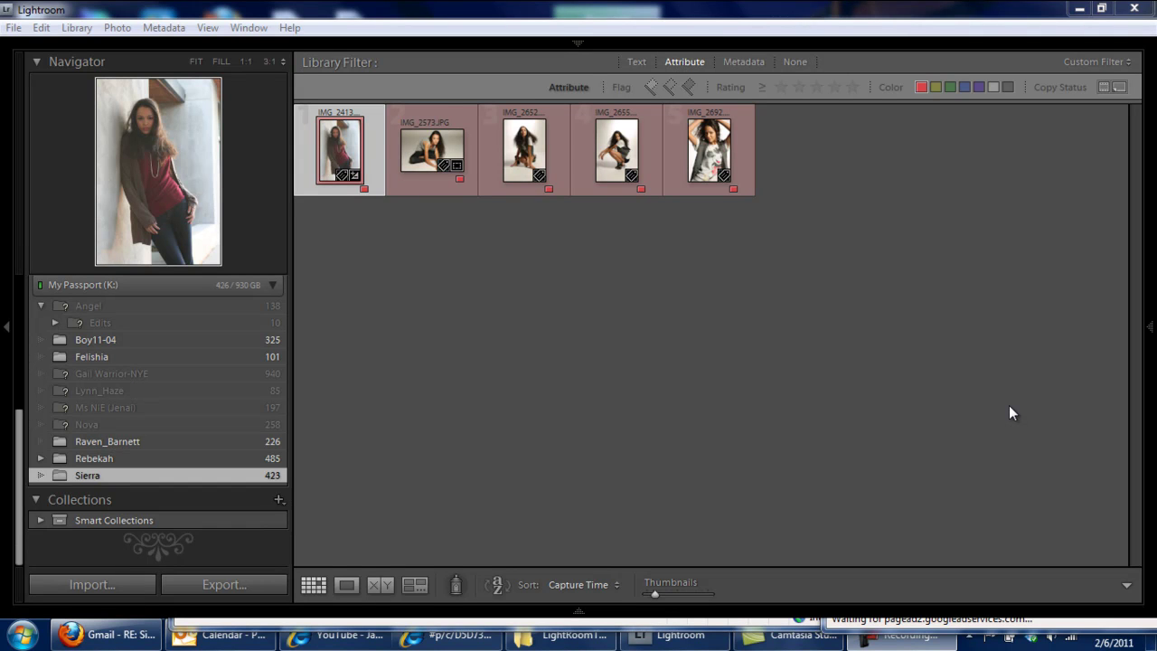
Step: Turn off the red colour-label filter so every Sierra photo appears in the grid
click(920, 86)
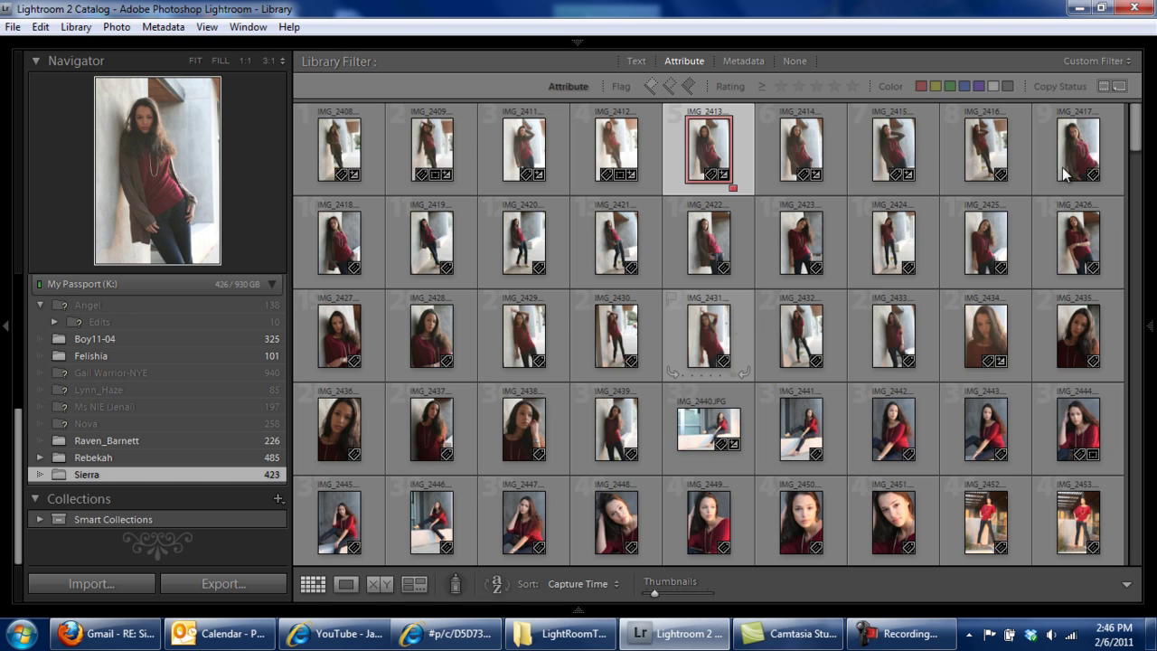
click(1149, 140)
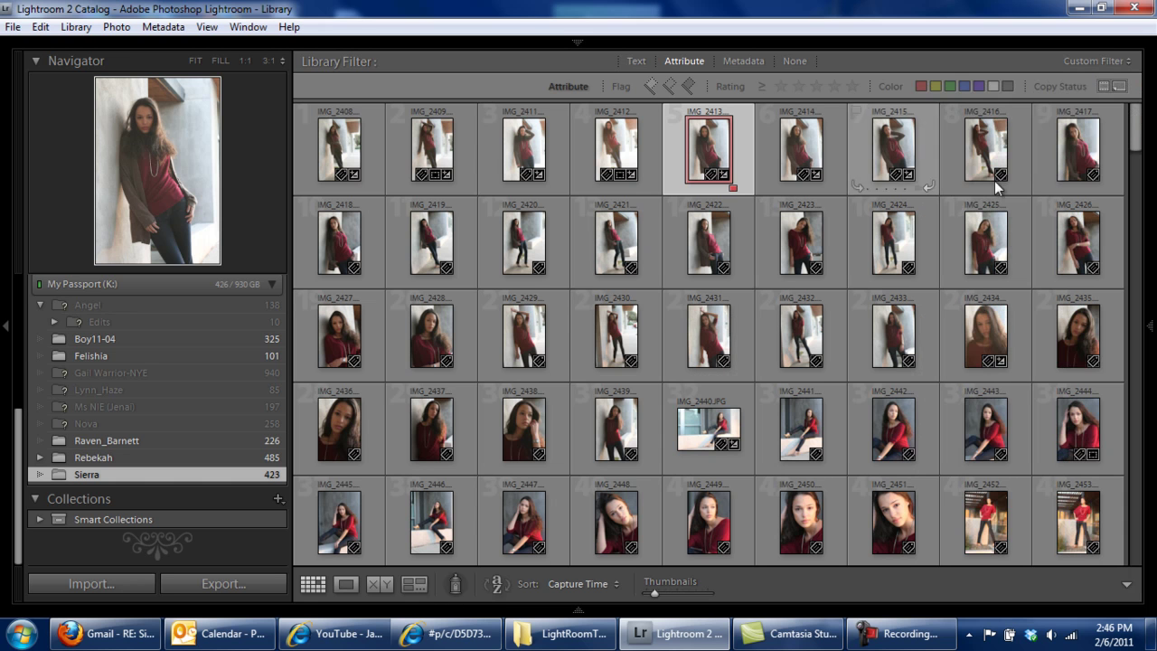
scroll(1136, 151, down, 1)
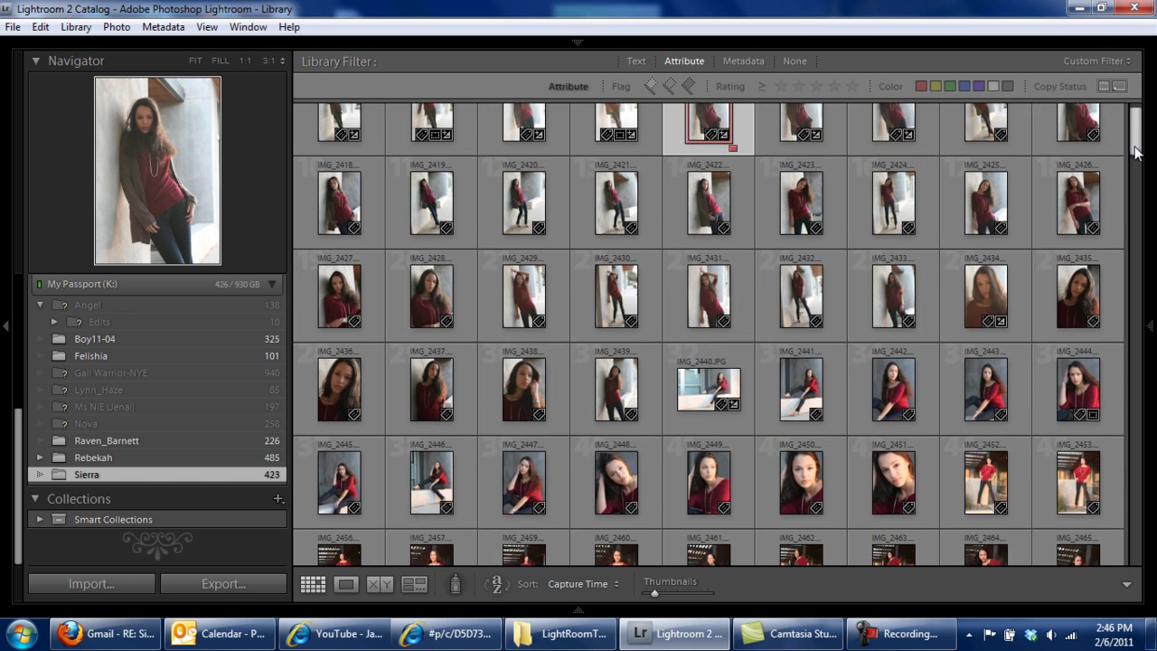
scroll(1136, 151, up, 1)
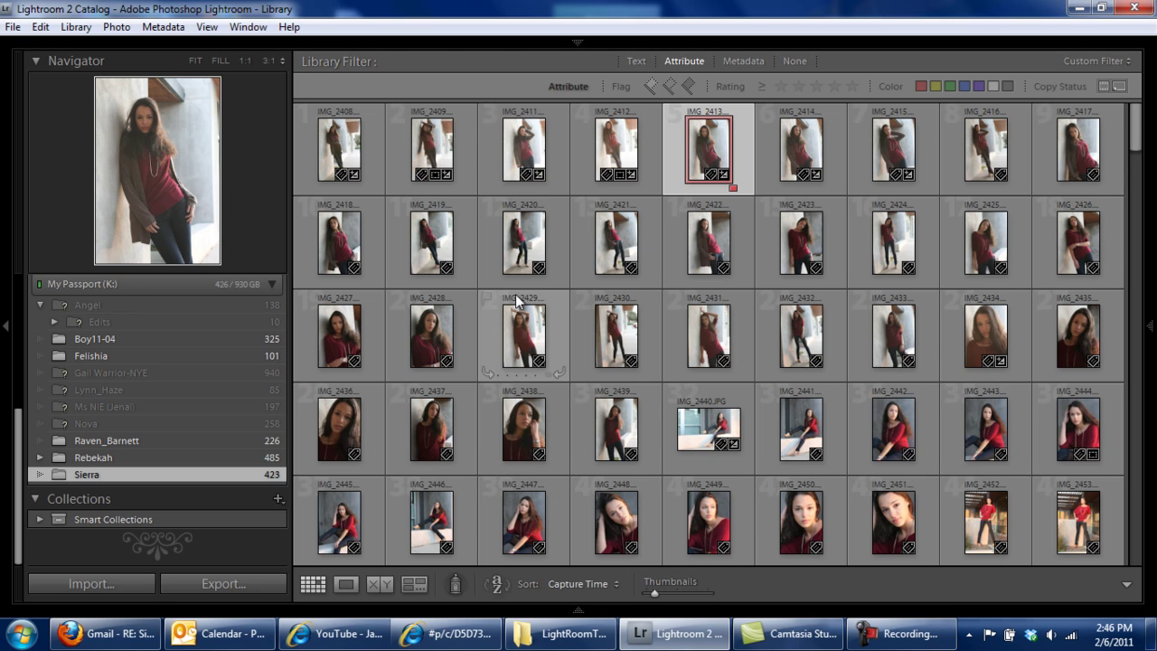
Step: Open IMG_2408, the first Sierra photo, in Loupe view
click(331, 137)
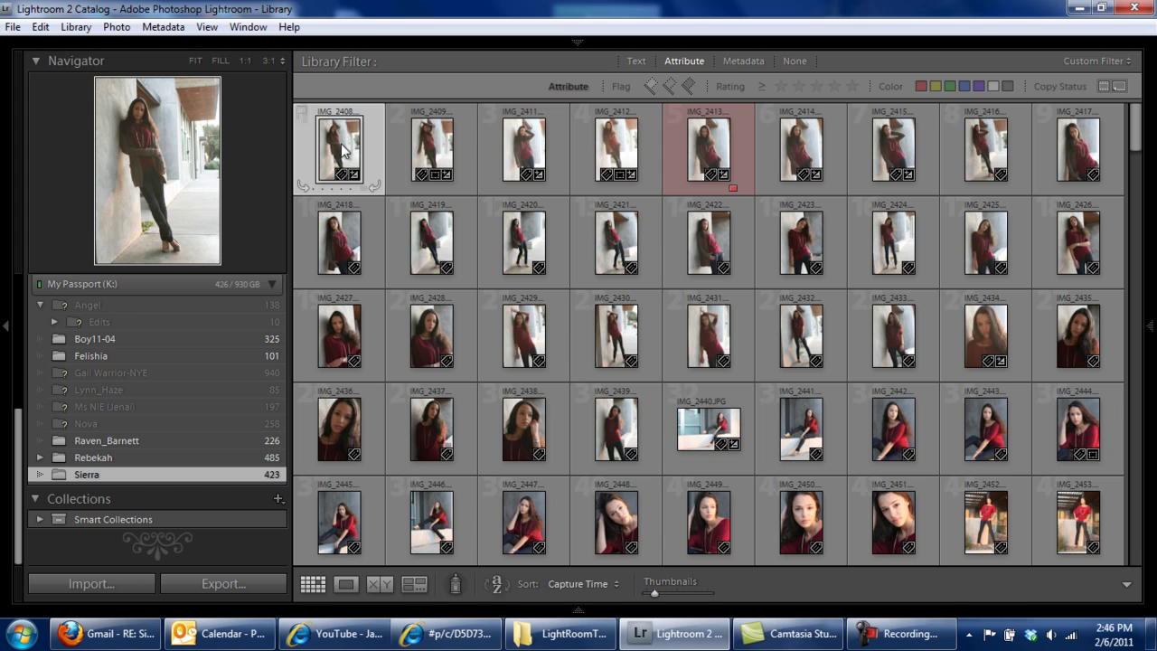
mouse_move(750, 36)
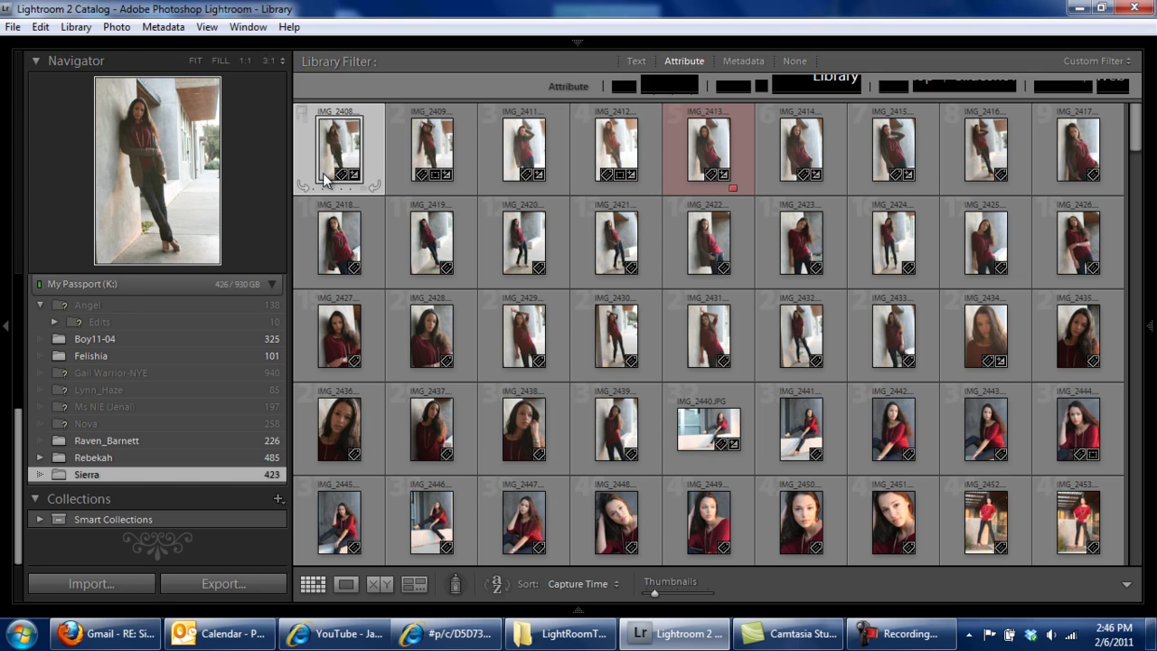
double_click(331, 145)
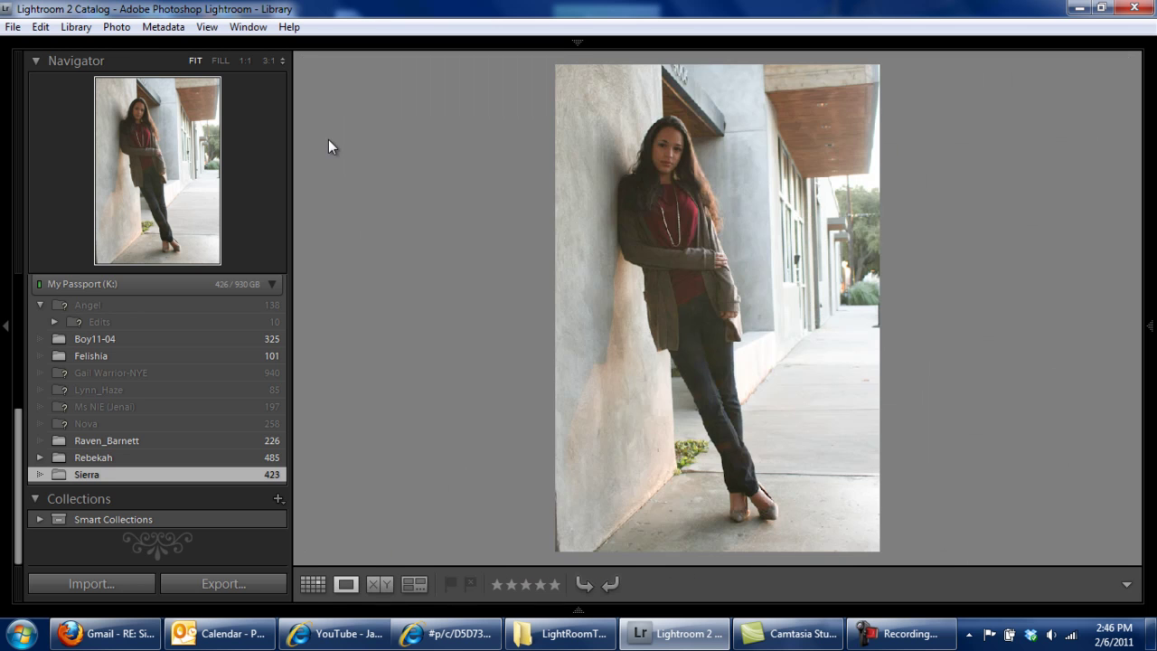
Step: Step forward through the next four Sierra photos in Loupe view
key(Right)
key(Right)
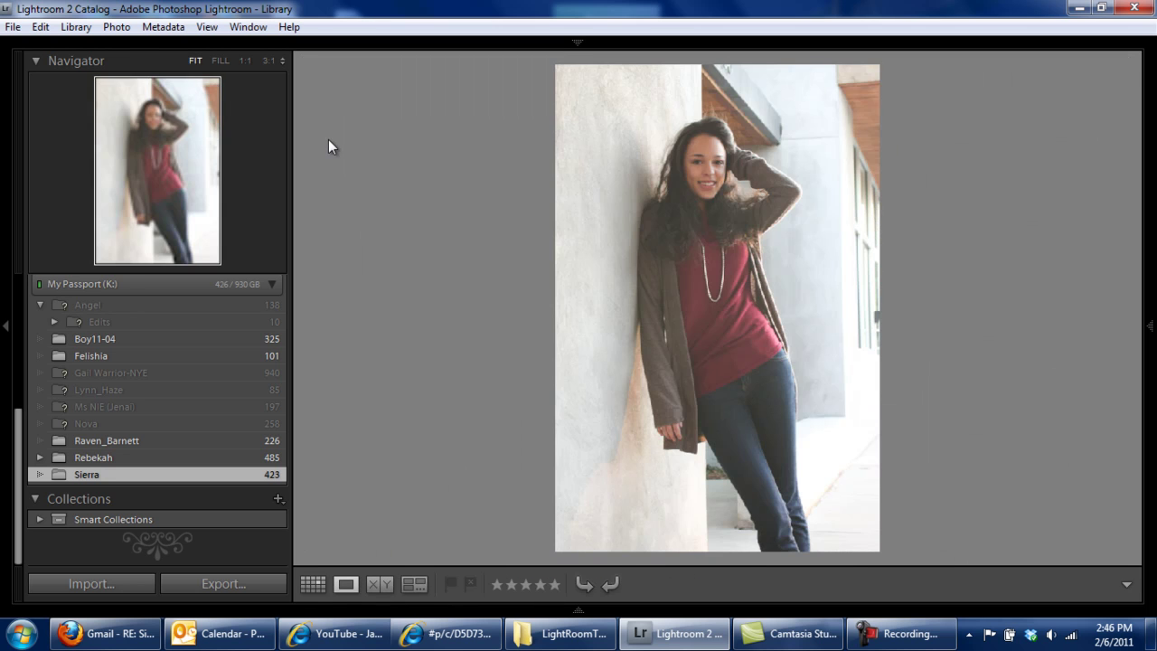
key(Right)
key(Right)
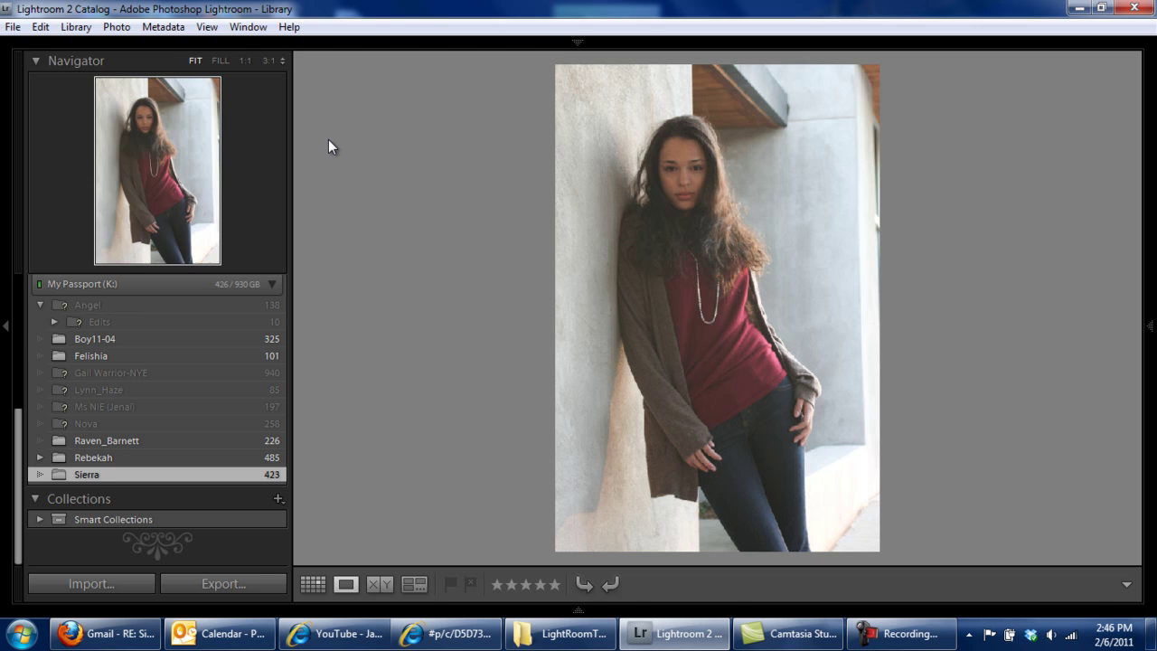
key(Right)
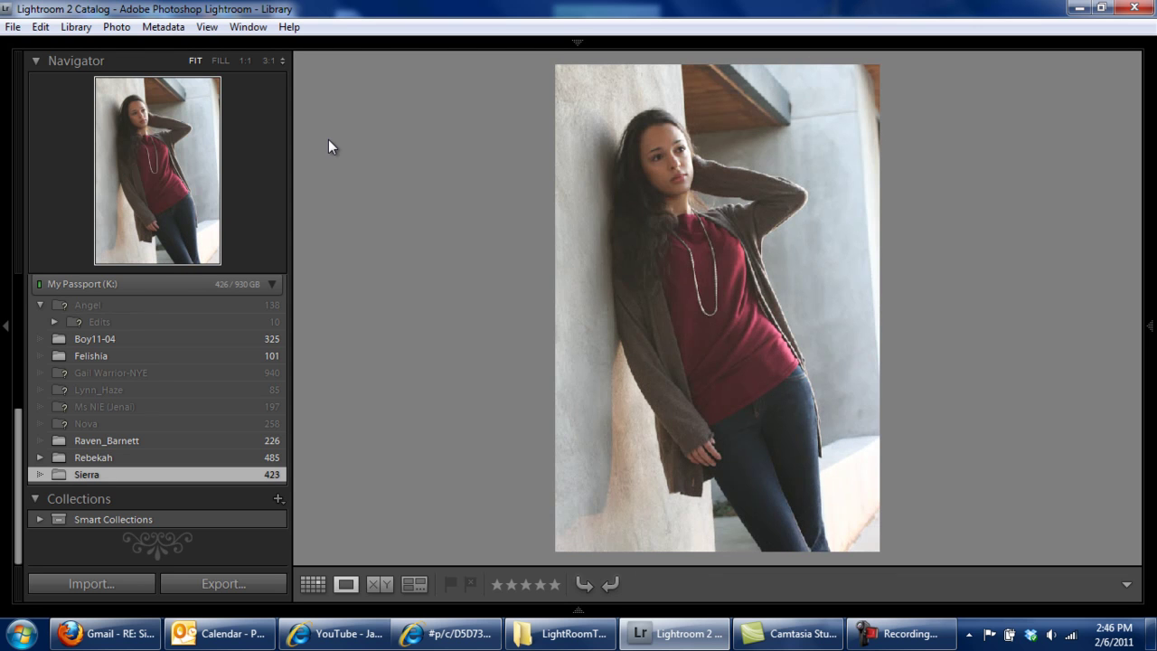
key(Right)
key(Right)
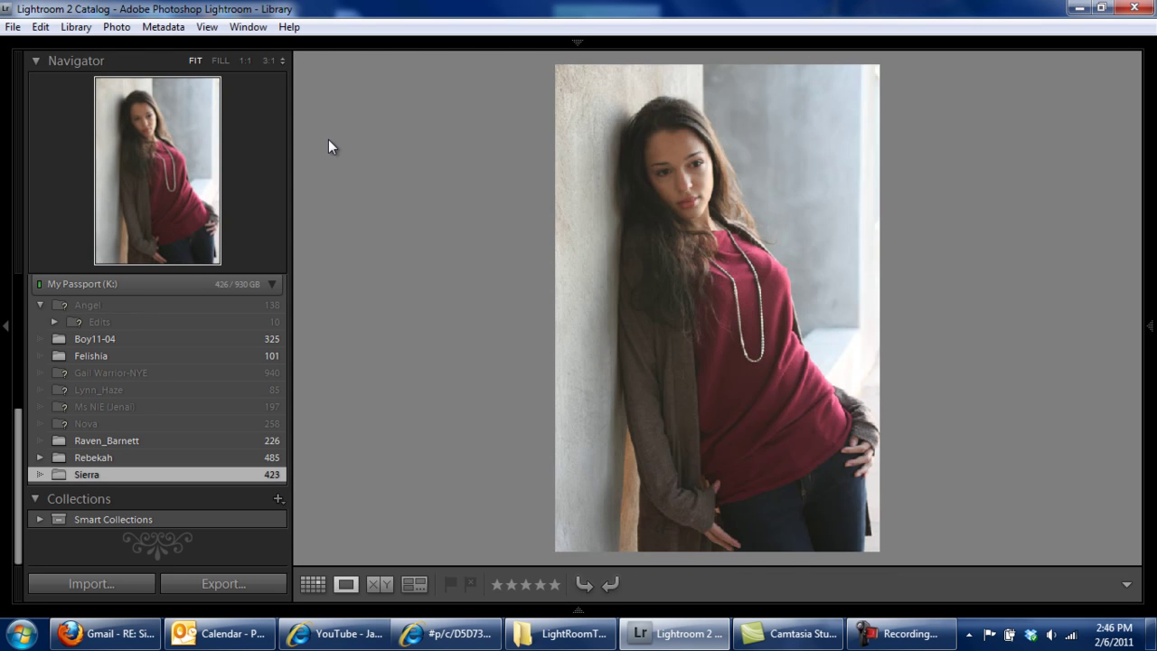
Step: Check the client's emailed picks in Gmail, then return to Lightroom's Grid view
click(112, 647)
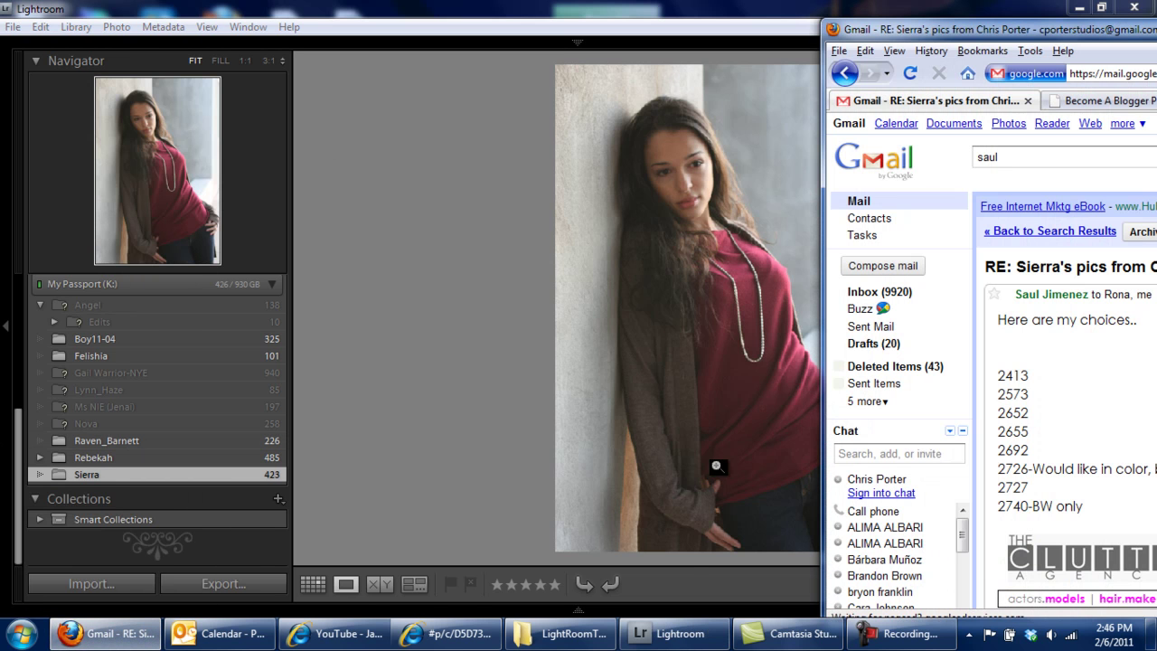
click(473, 155)
mouse_move(568, 45)
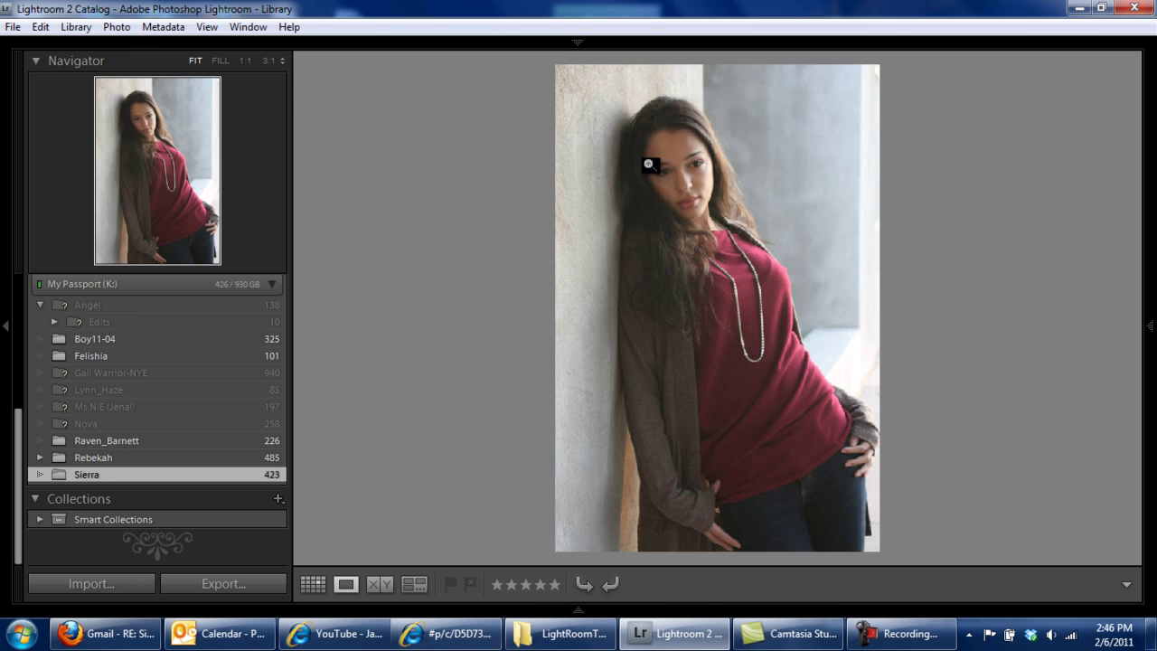
key(g)
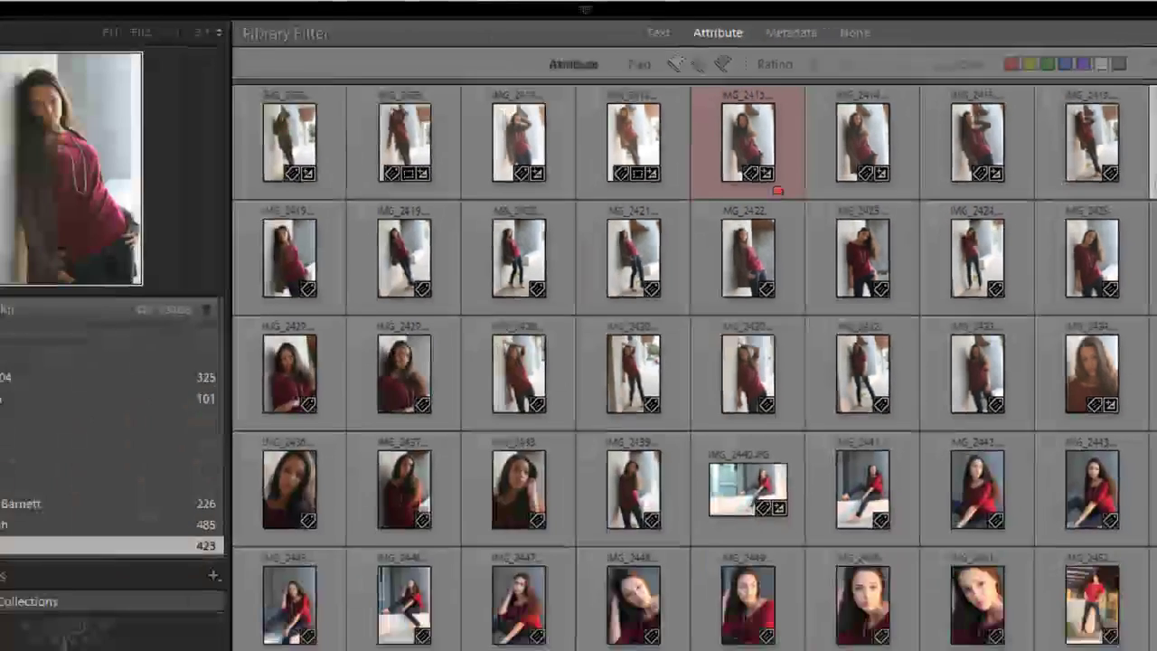
Step: Filter the Sierra grid by Attribute to the red colour label, showing five picks
scroll(741, 334, down, 3)
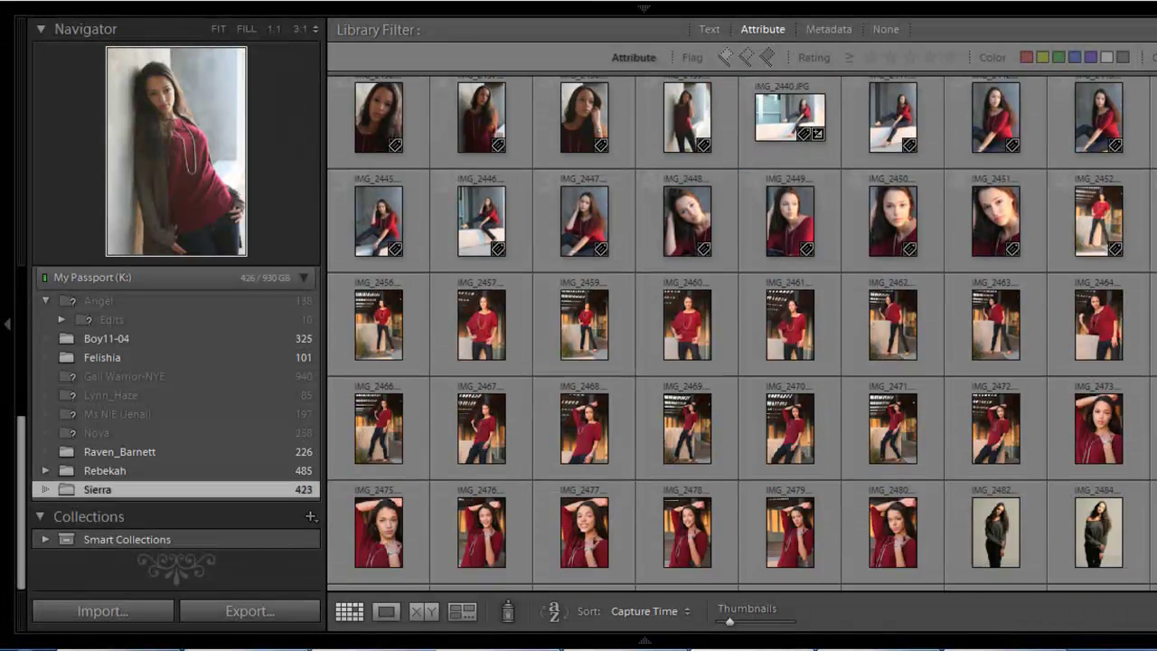
scroll(741, 334, up, 3)
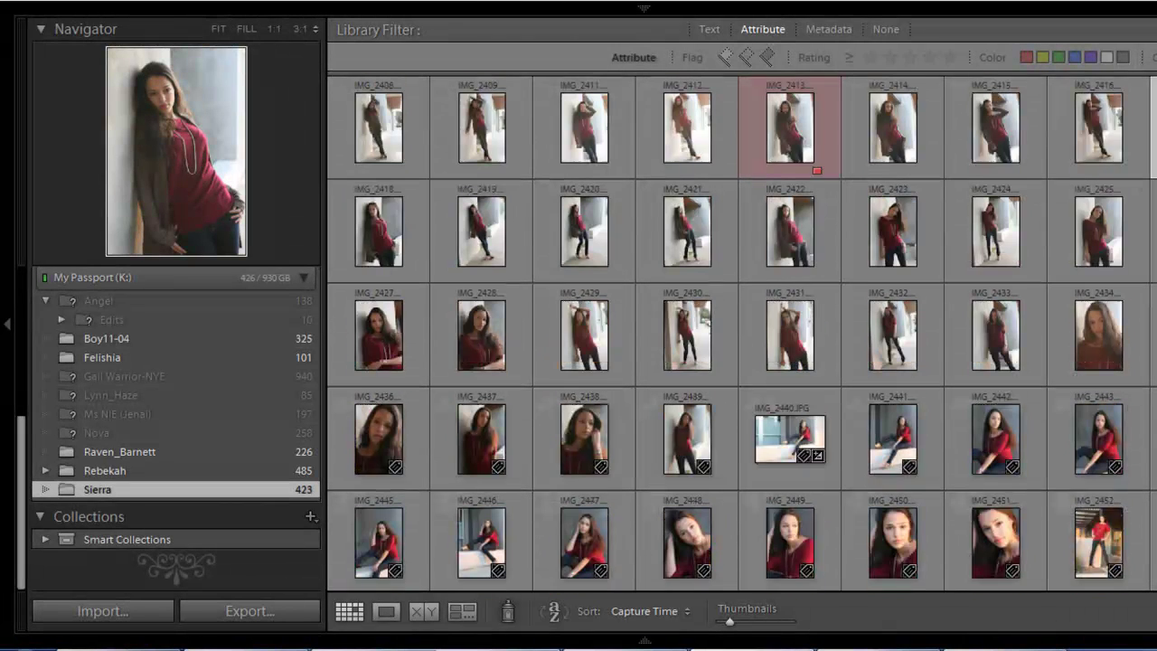
click(759, 31)
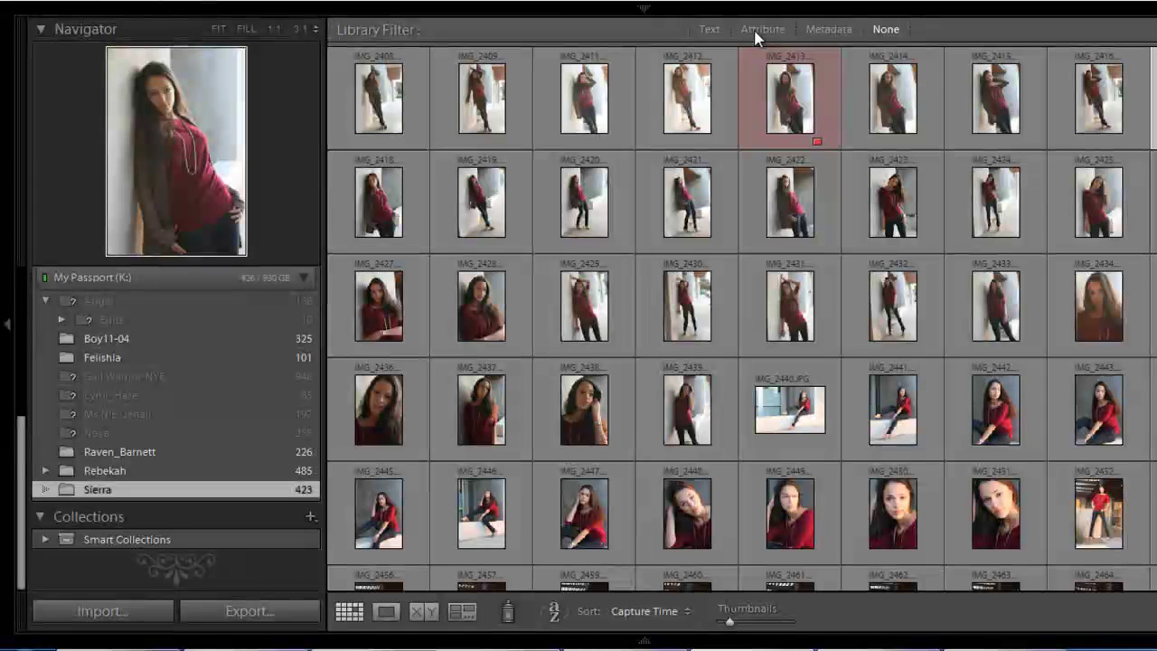
click(767, 29)
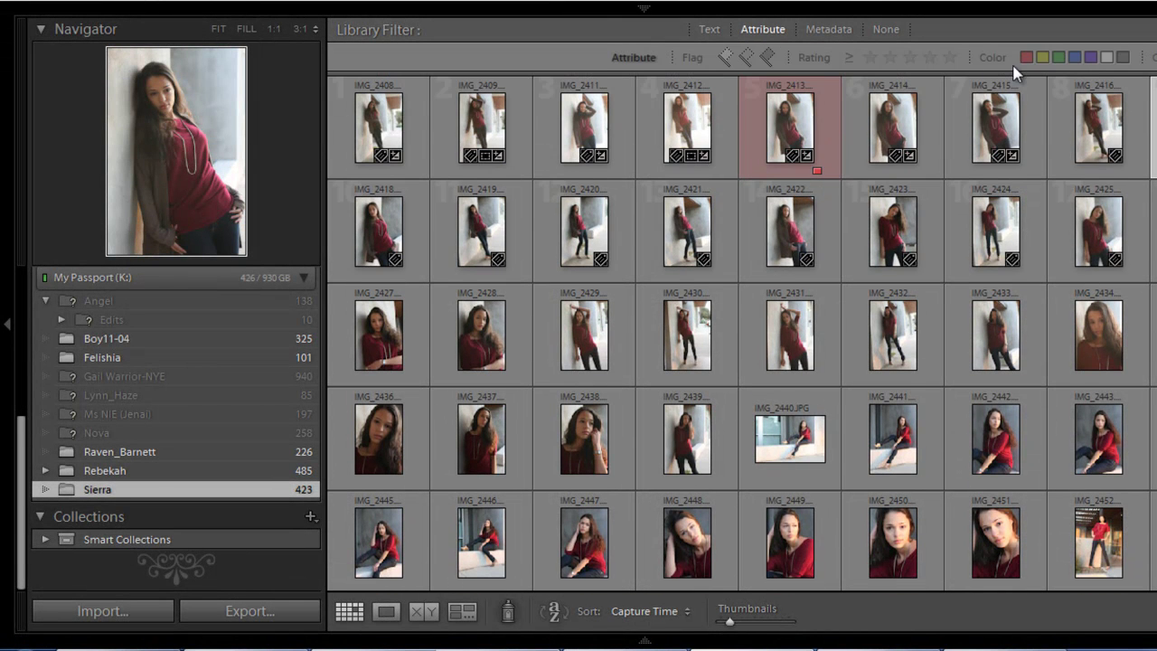
click(1026, 58)
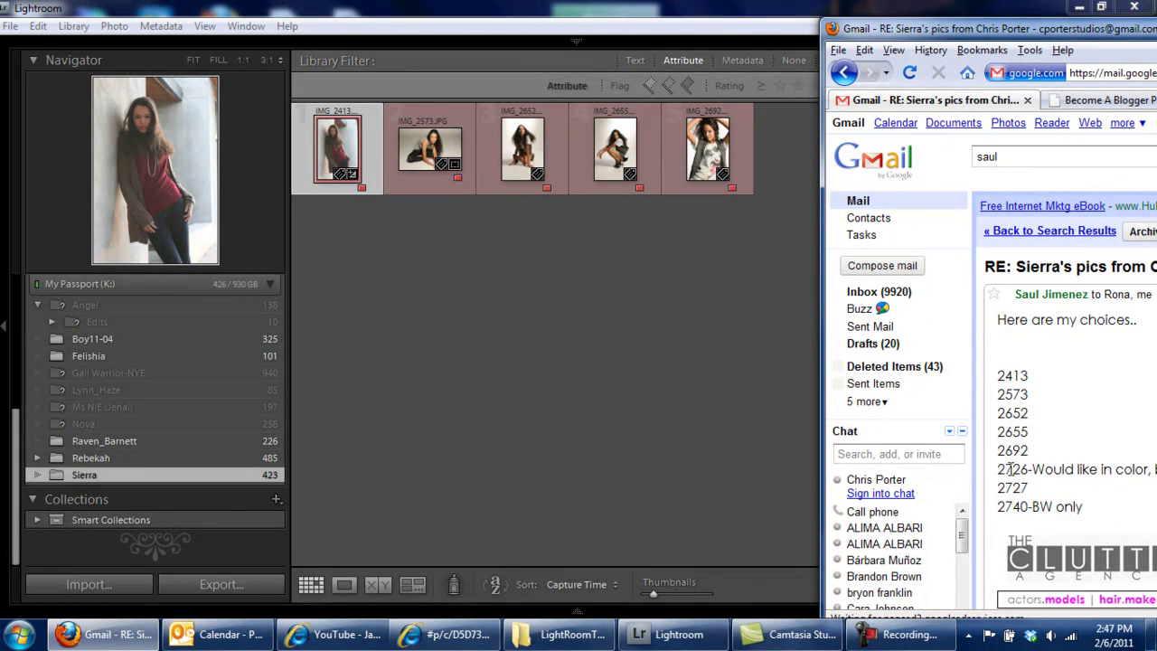
Step: Clear the red-label filter and show the Text search row above the Sierra grid
click(693, 317)
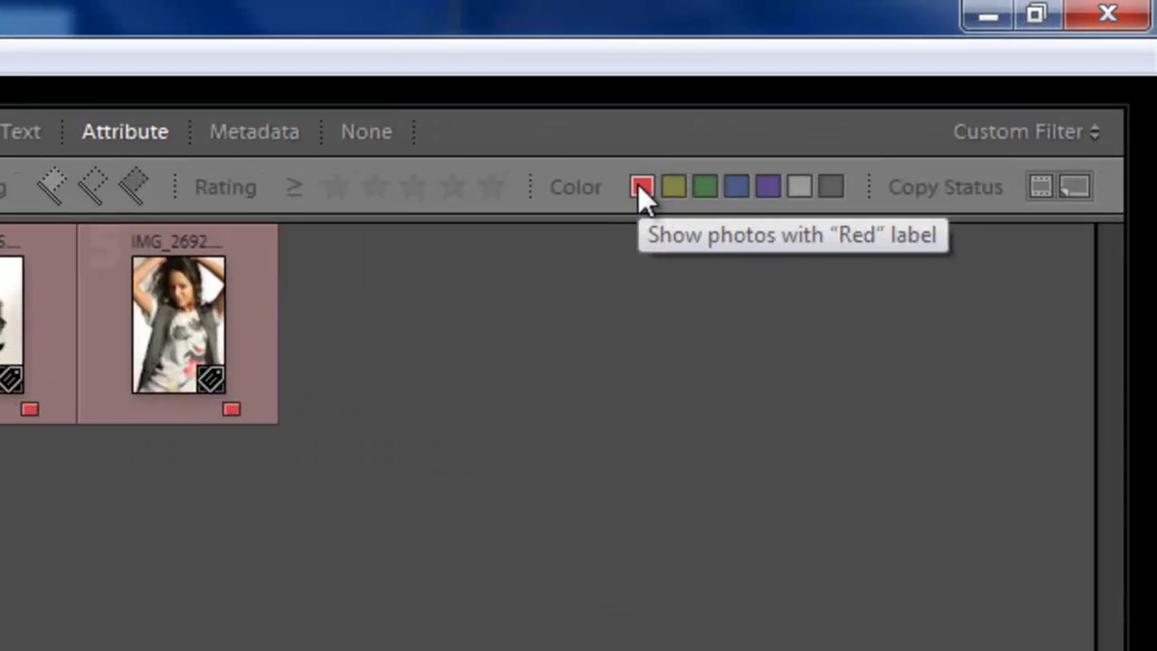
click(855, 111)
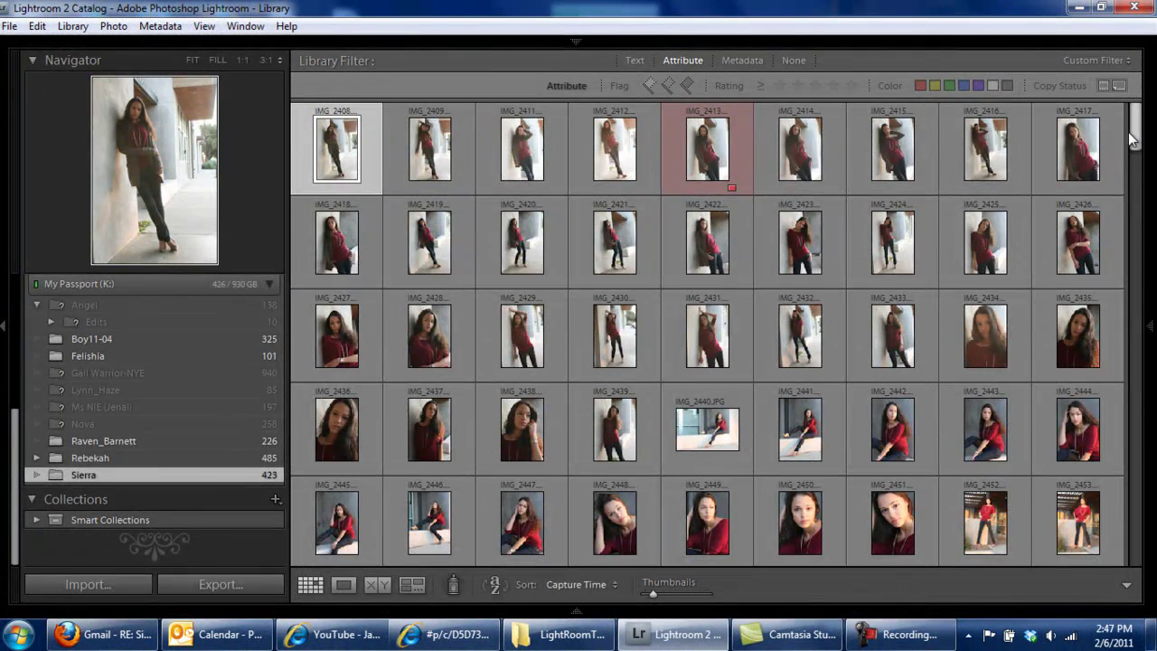
scroll(1132, 140, down, 1)
scroll(1132, 140, down, 3)
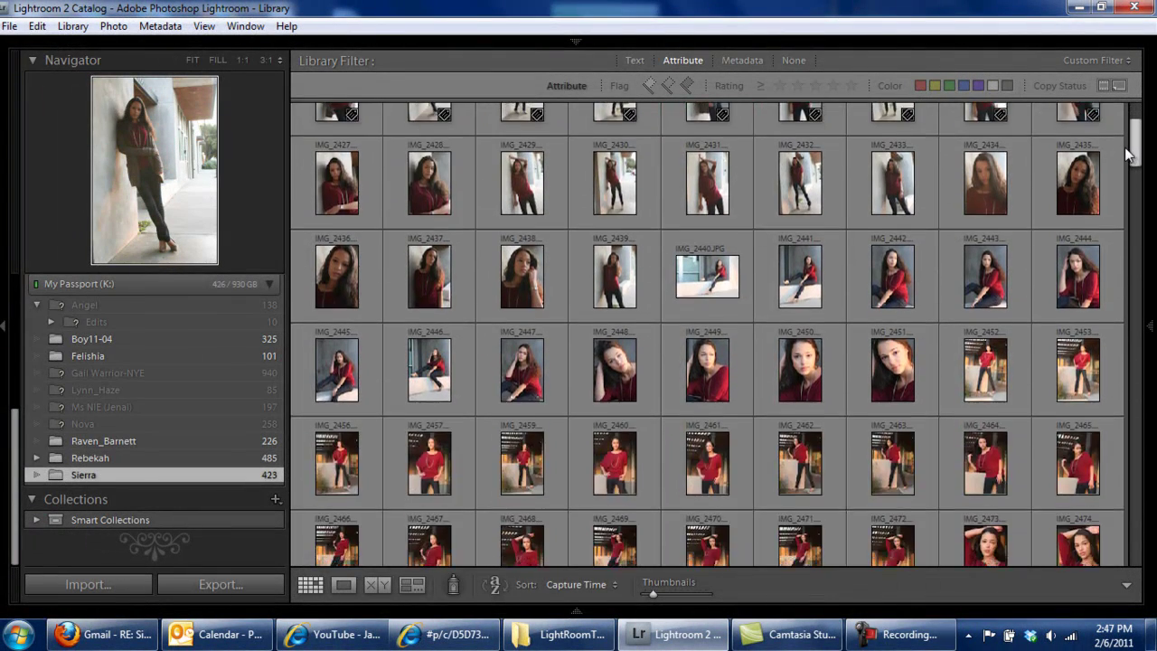
scroll(1125, 148, up, 3)
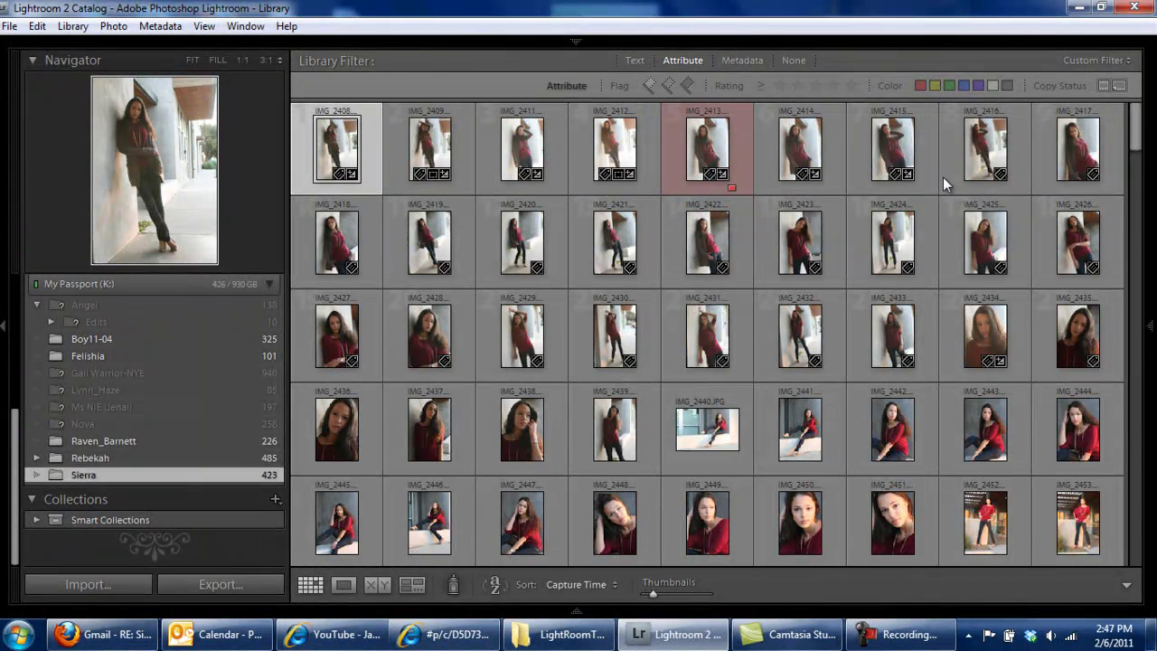
key(ctrl+f)
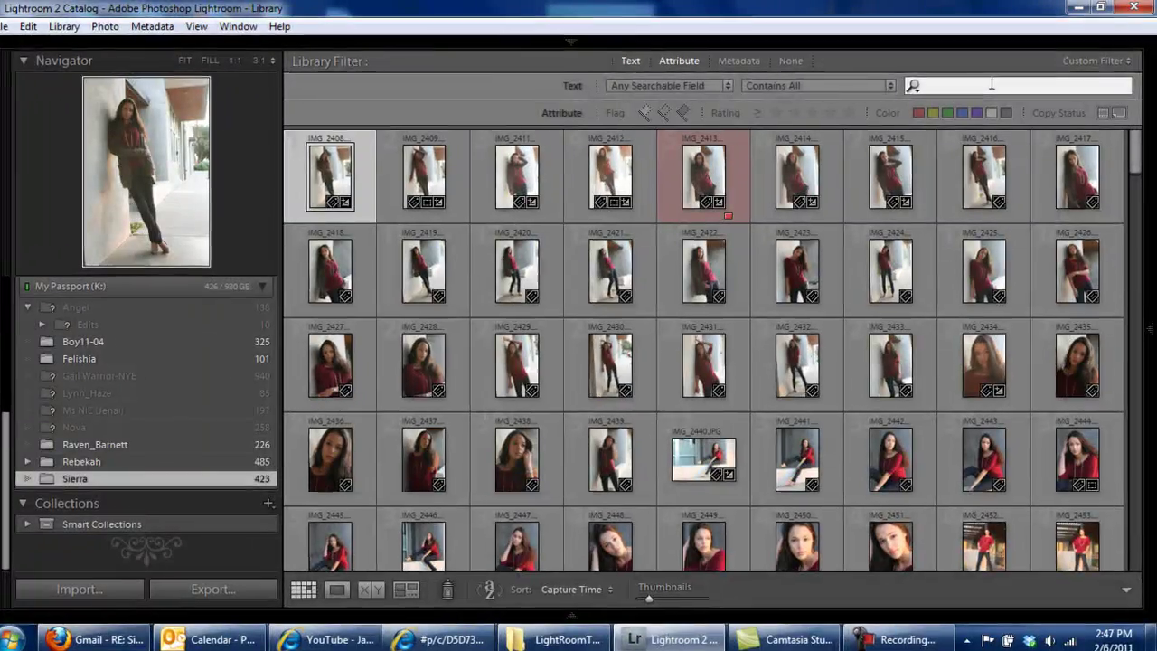
Step: Search for 2726, enlarge the thumbnails, and give IMG_2726 a red label
text(2726)
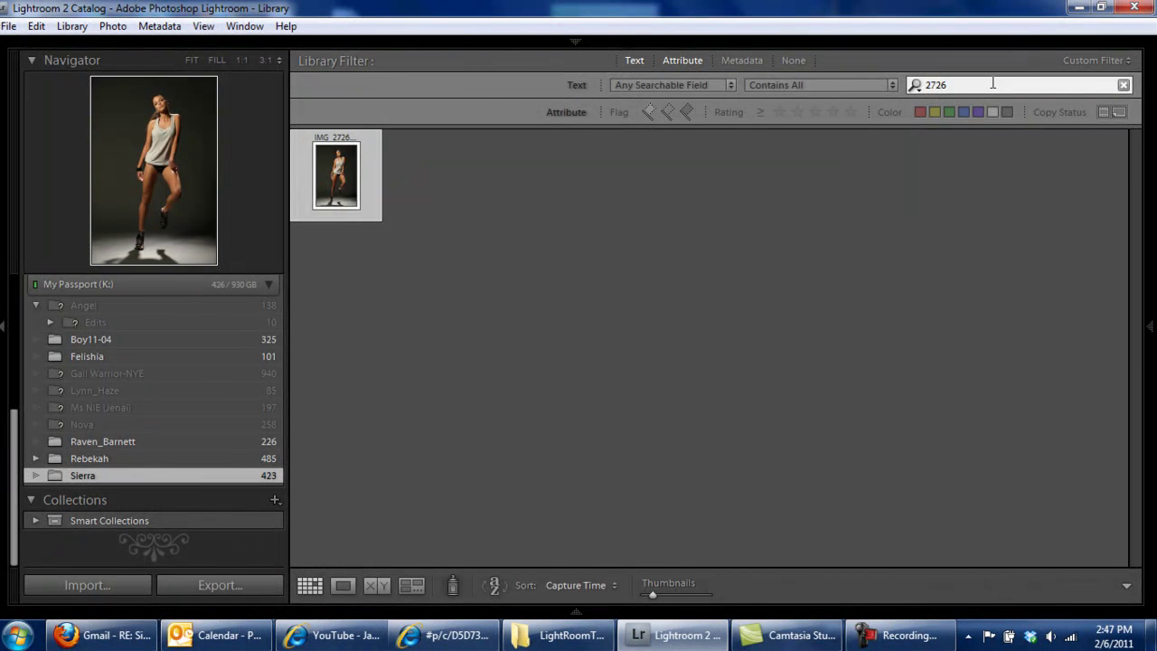
click(341, 176)
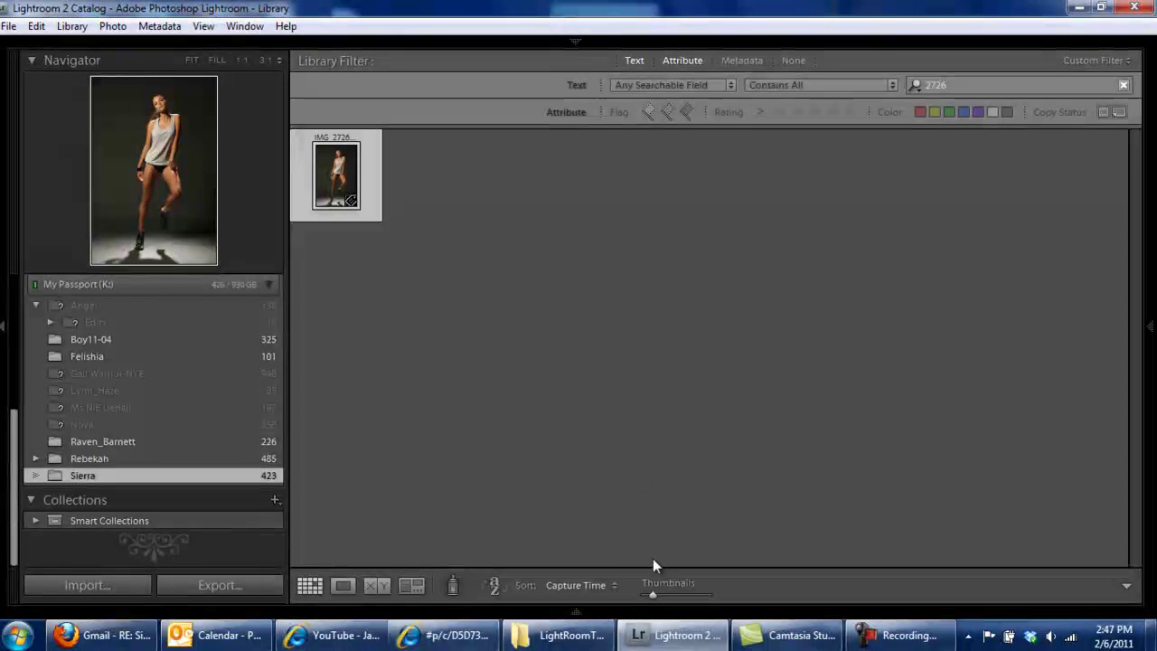
drag(654, 592, 686, 596)
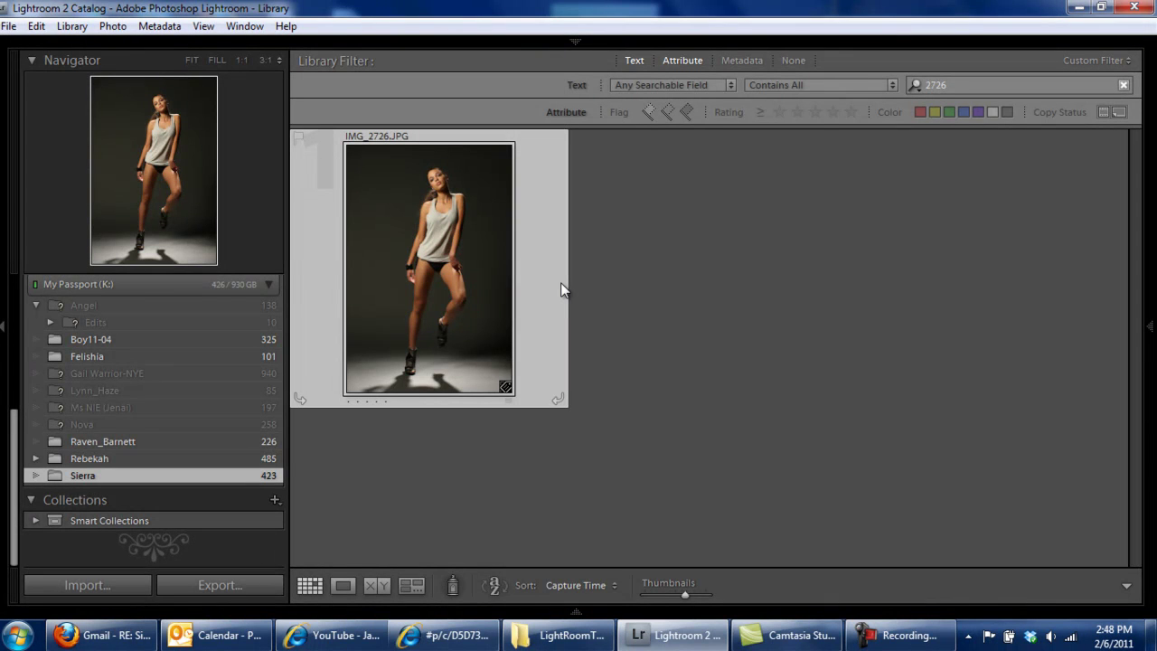
key(6)
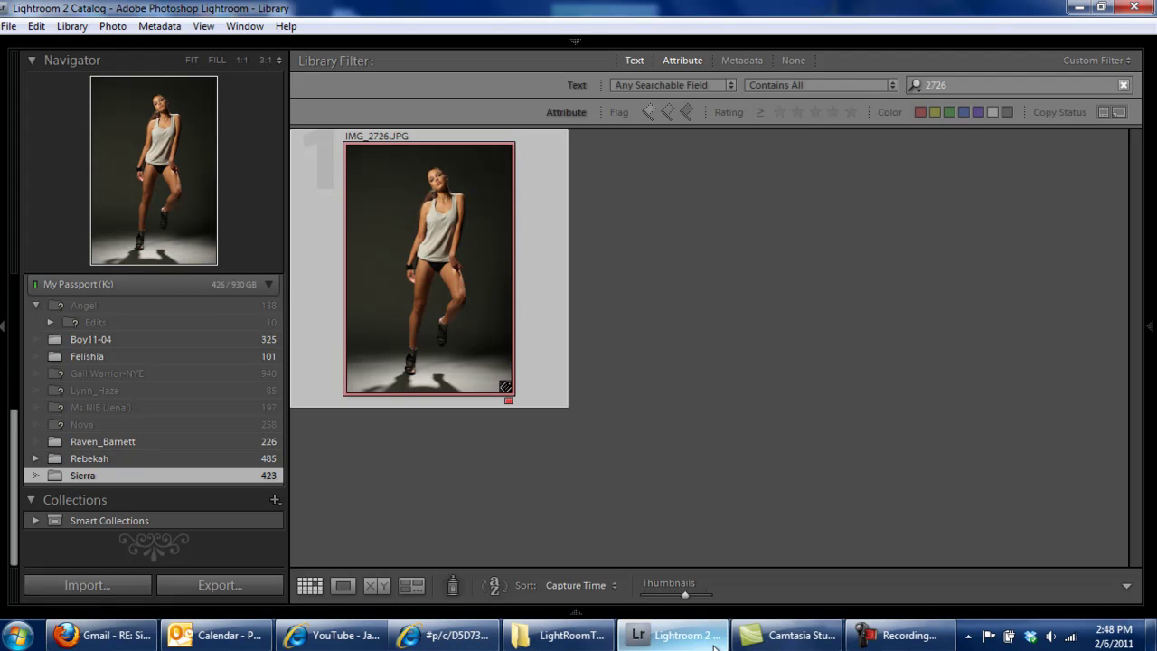
click(127, 638)
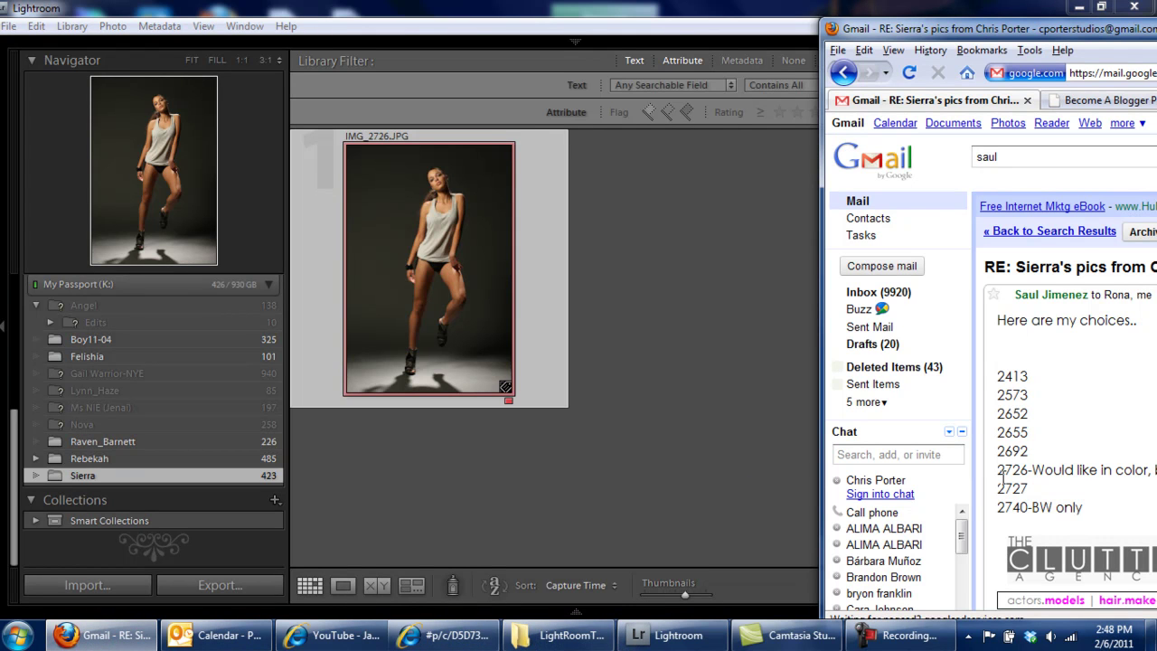
Step: Search for 2727 and give IMG_2727 a red label, then recheck the client's email
click(716, 341)
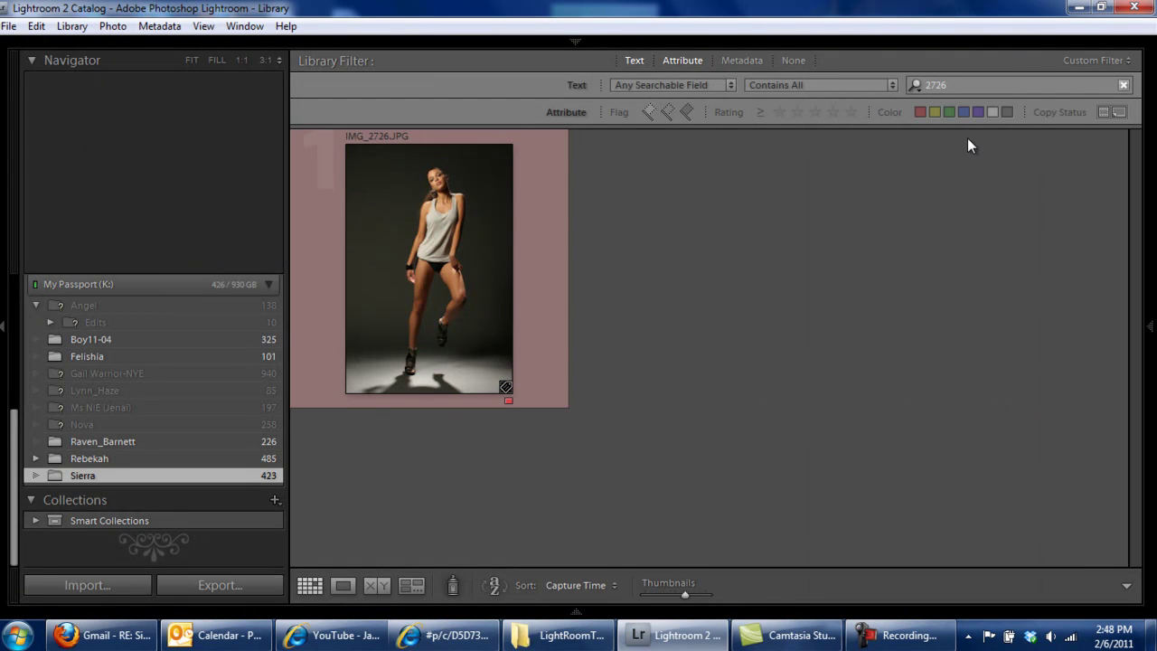
click(958, 82)
text(2727)
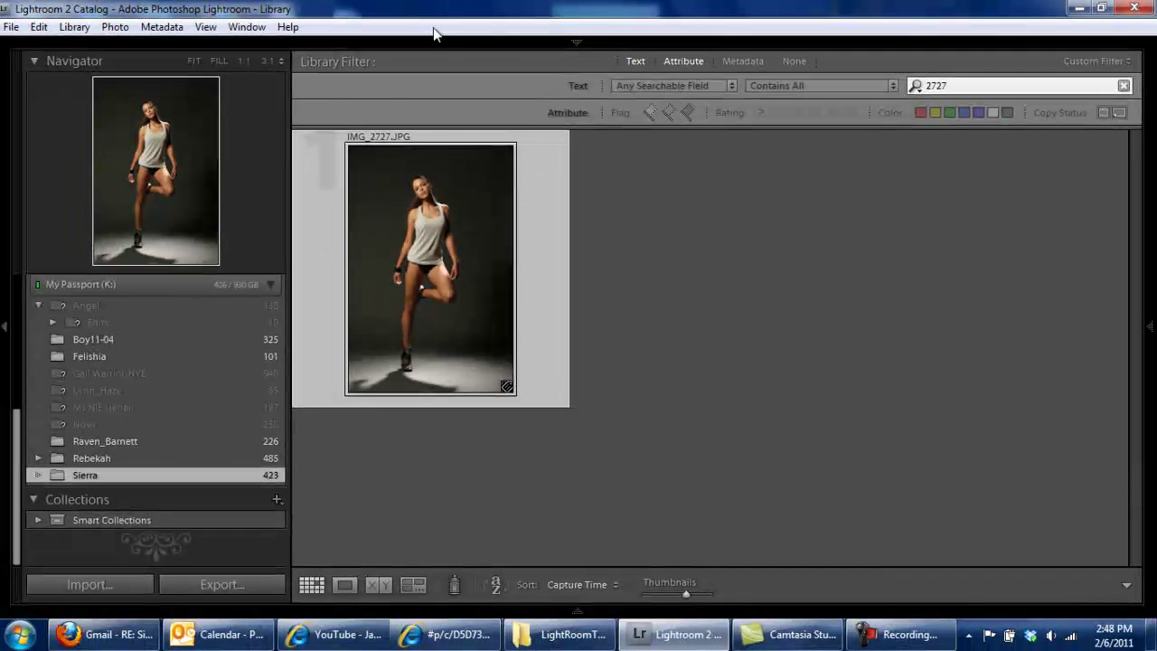
click(533, 179)
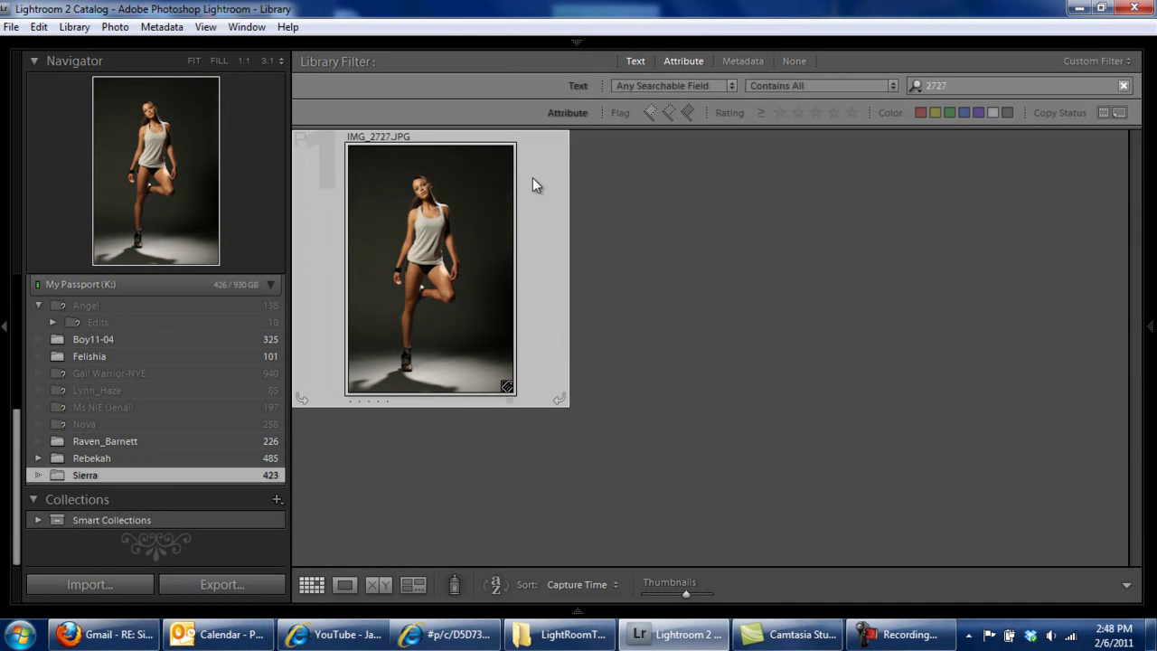
key(6)
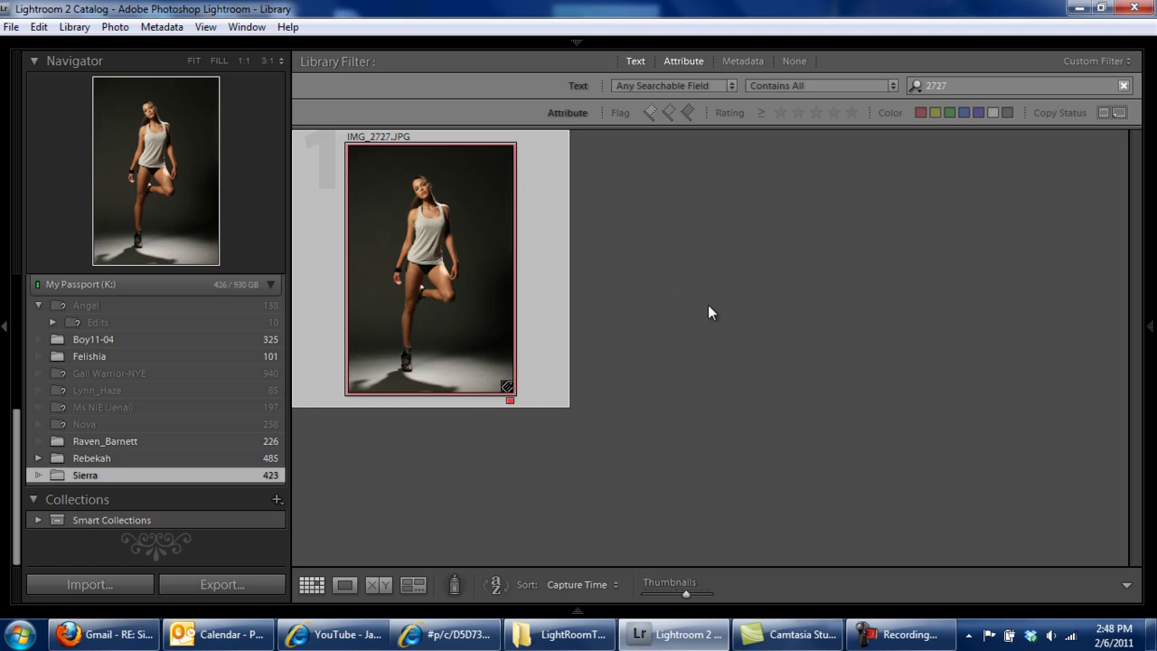
click(107, 634)
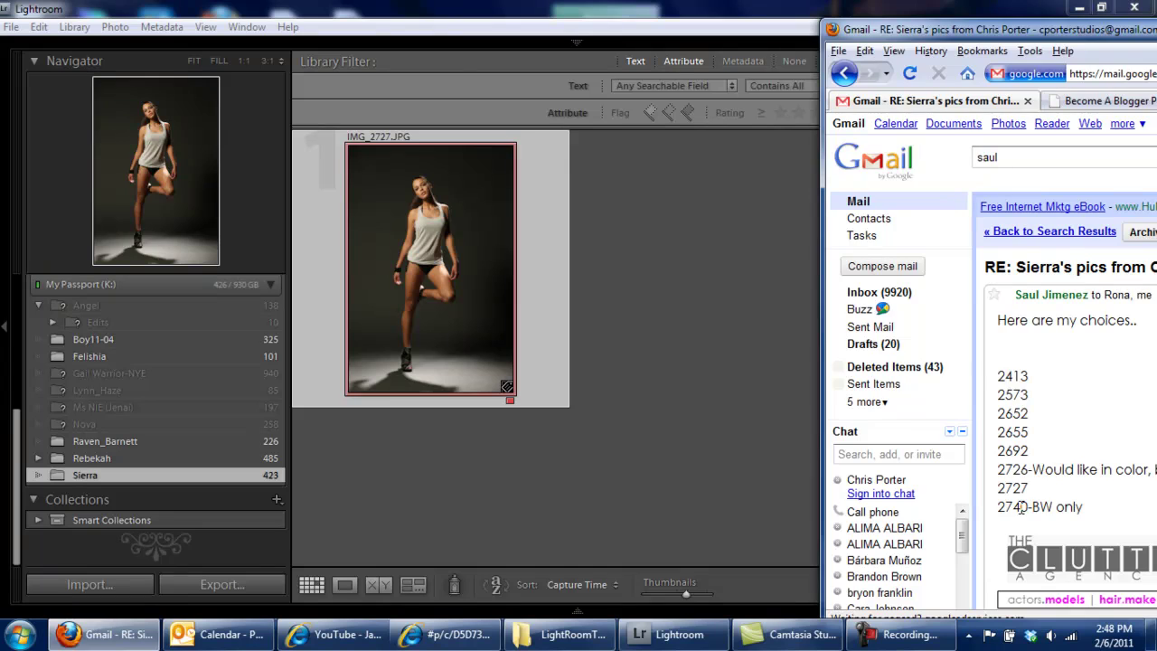
click(719, 333)
Step: Search for 2740, give IMG_2740 a red label, then clear the search
click(960, 86)
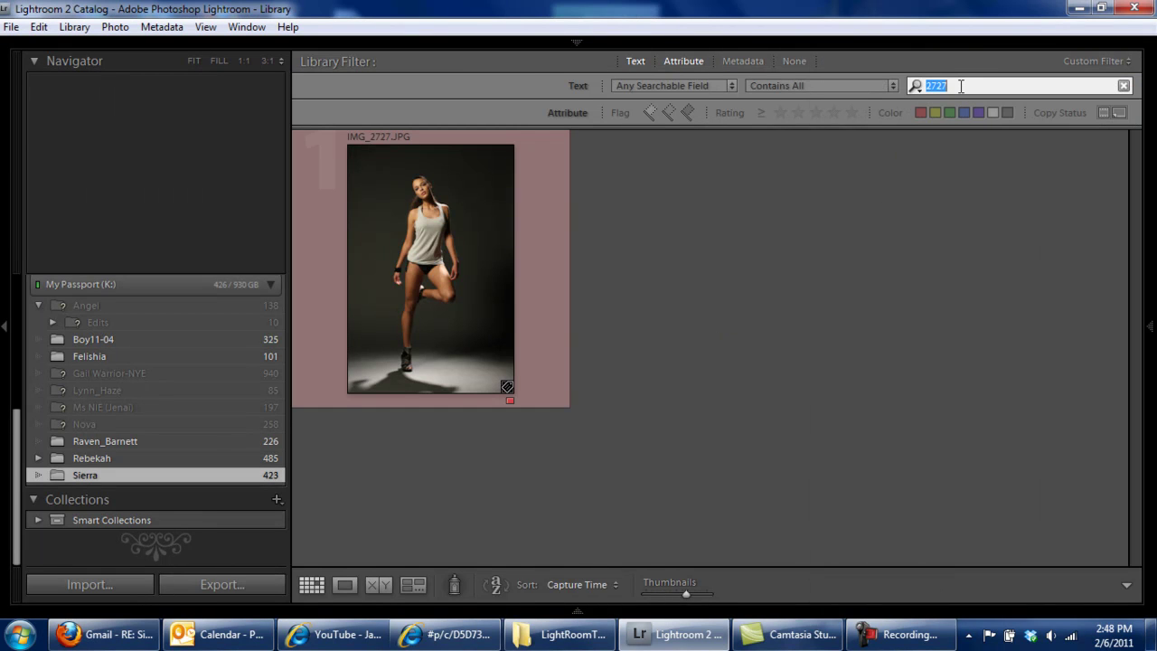
text(27)
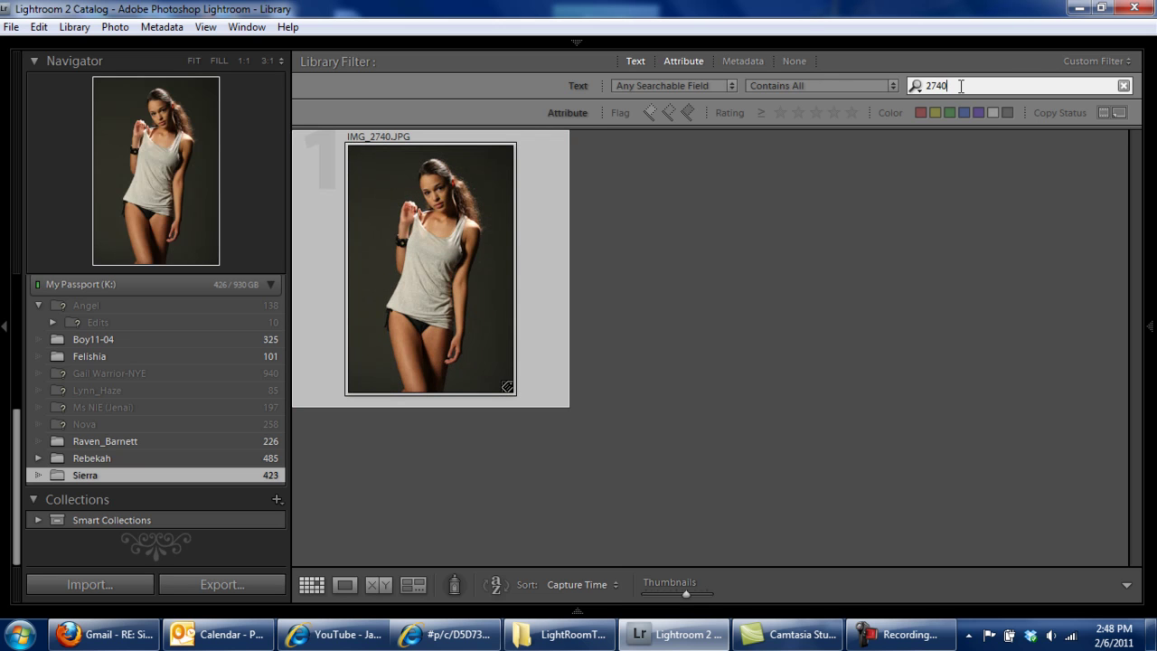
click(850, 222)
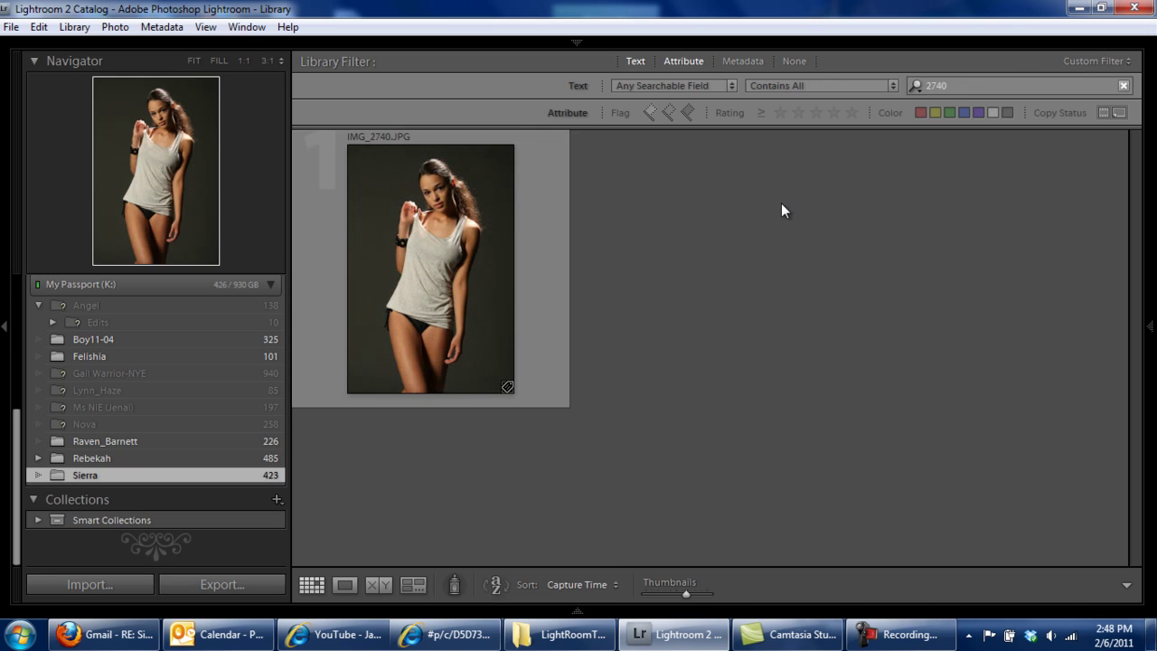
click(503, 232)
key(6)
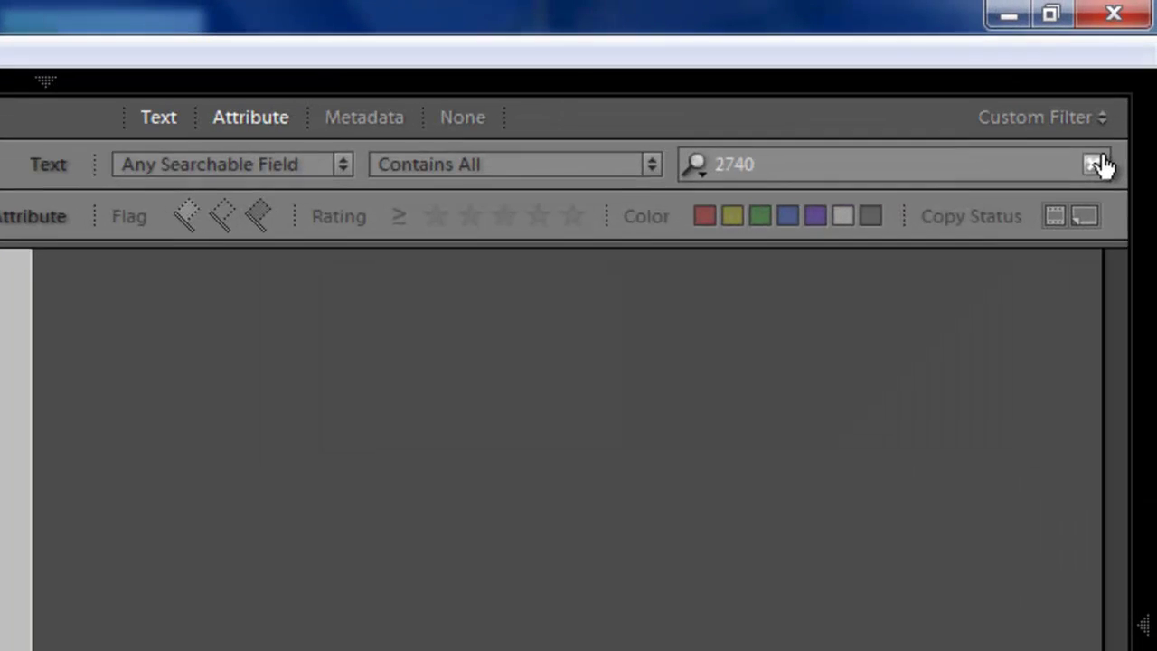
click(1125, 85)
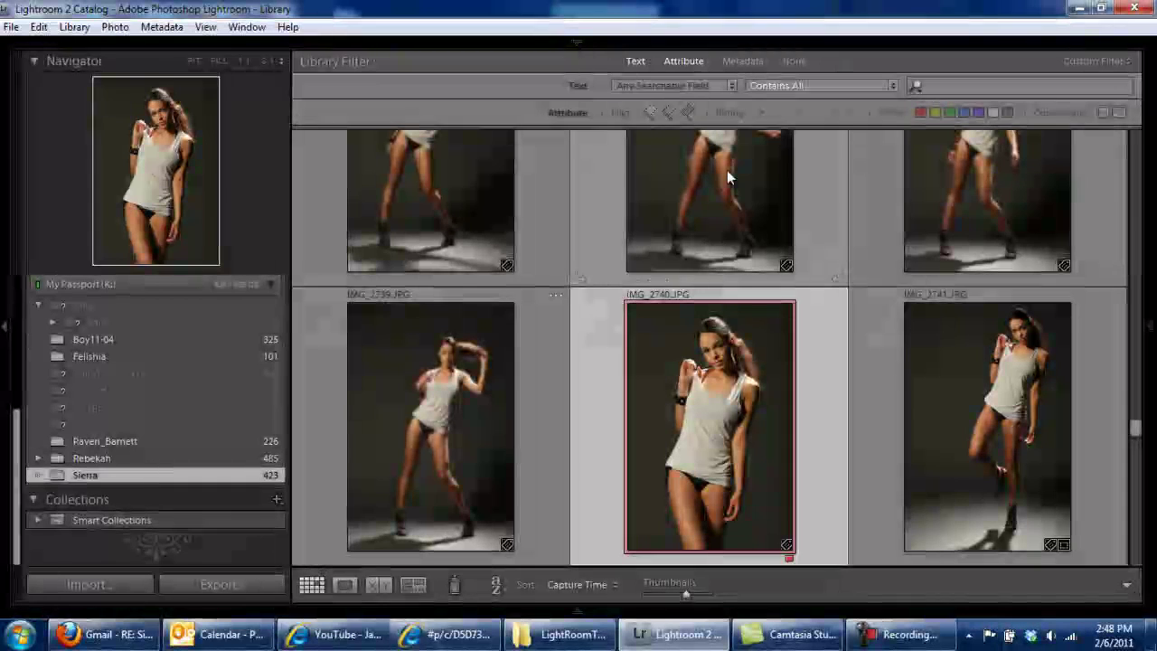
Step: Filter to red-labelled photos and shrink thumbnails so all eight picks fit
click(920, 112)
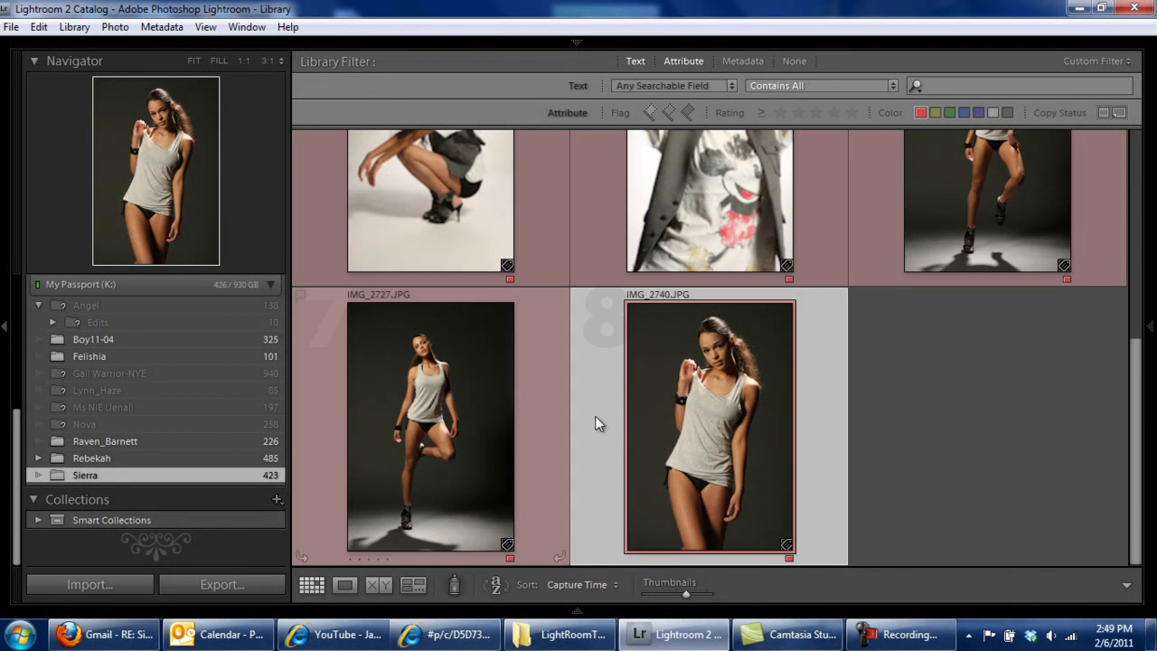
drag(684, 595, 673, 595)
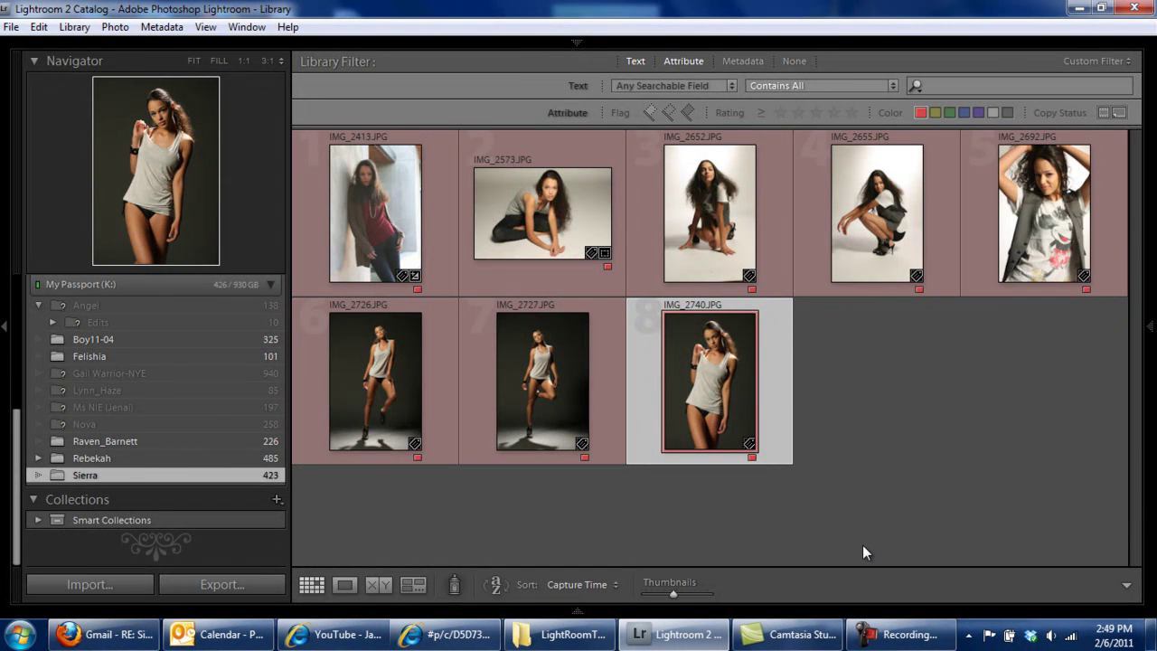
Step: Open IMG_2413 in Loupe view and step through the next two red-labelled picks
double_click(407, 184)
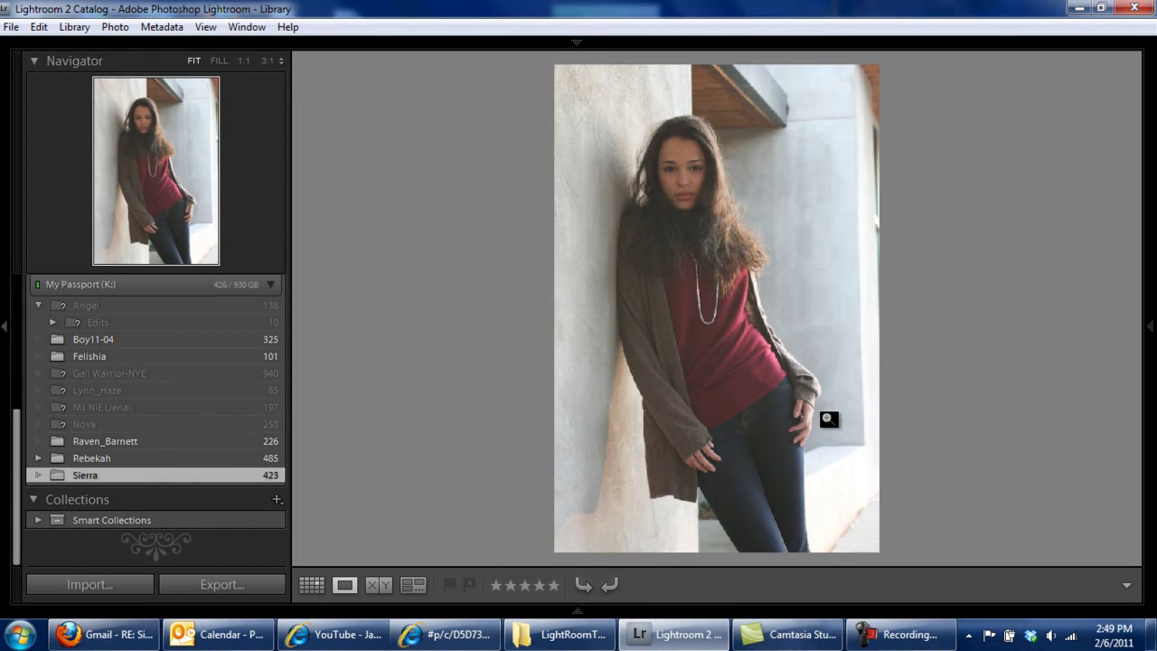
key(Right)
key(Right)
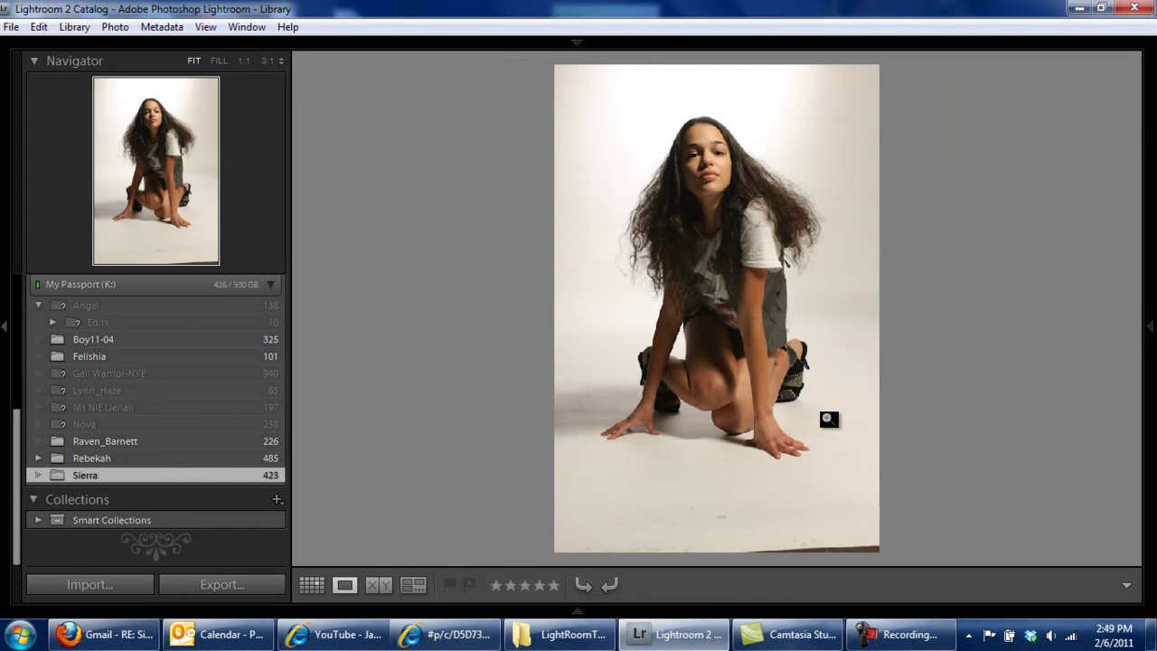
key(Right)
key(Right)
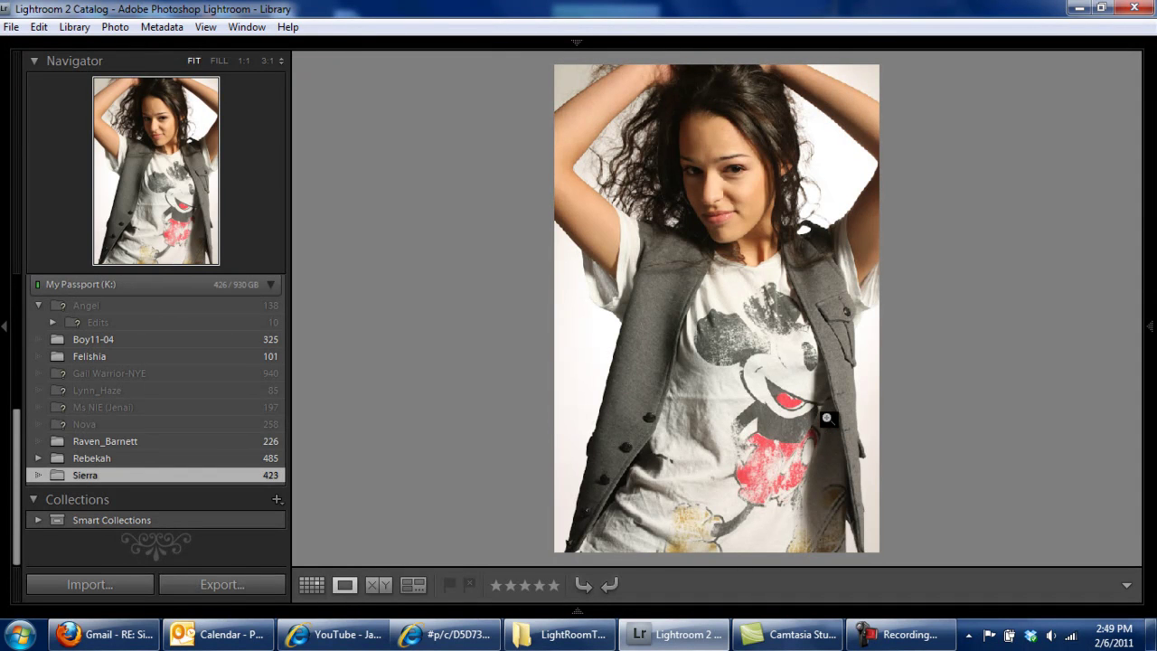